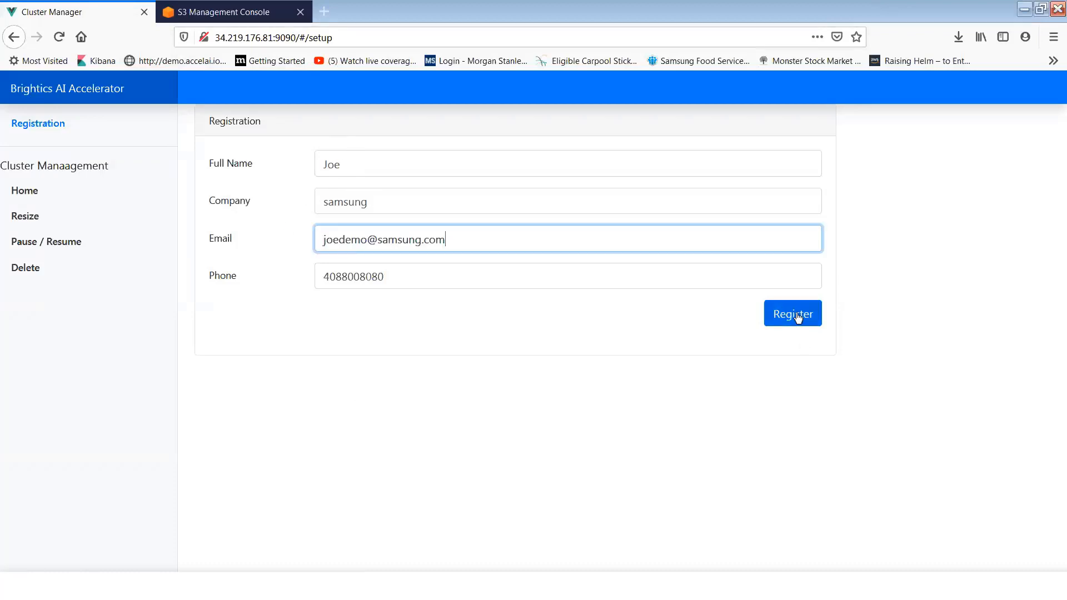
{"action": "left_click", "coordinate": [799, 313]}
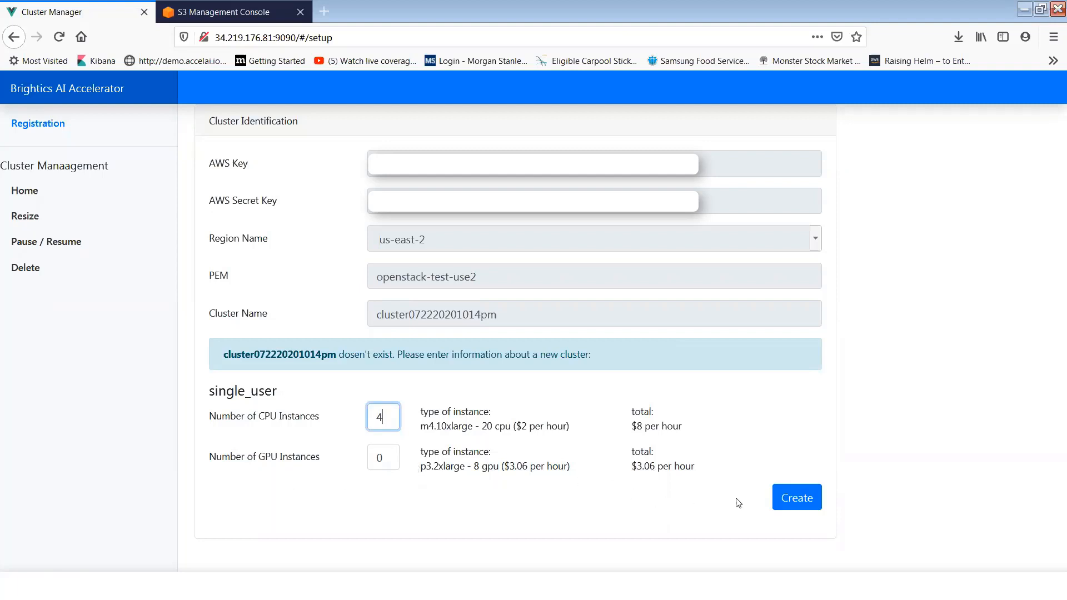
{"action": "left_click", "coordinate": [804, 500]}
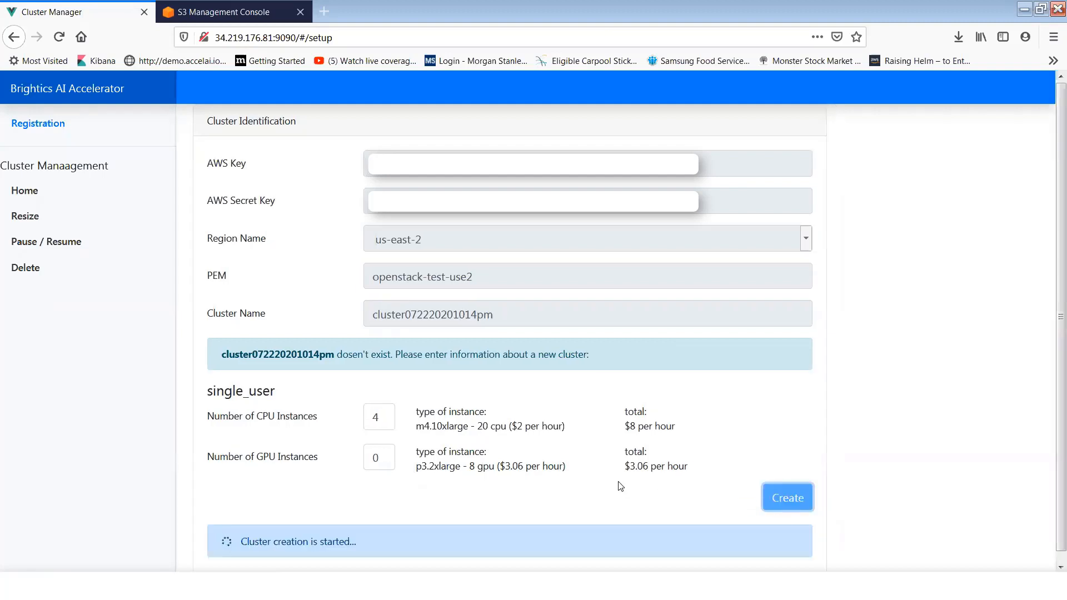
{"action": "scroll", "coordinate": [618, 484], "scroll_direction": "down", "scroll_amount": 1}
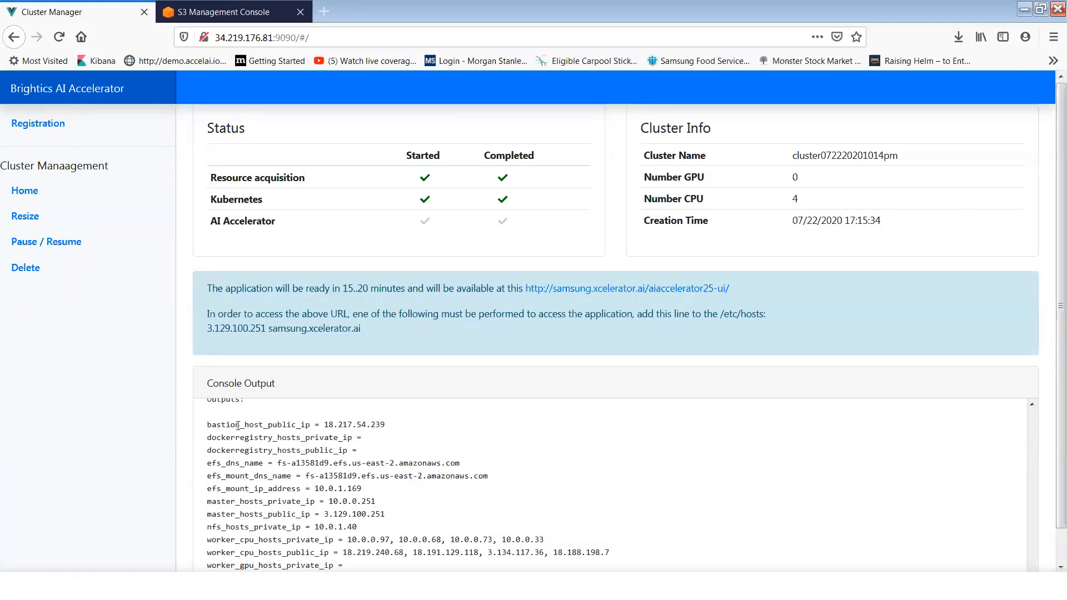
{"action": "left_click_drag", "start_coordinate": [324, 515], "coordinate": [391, 517]}
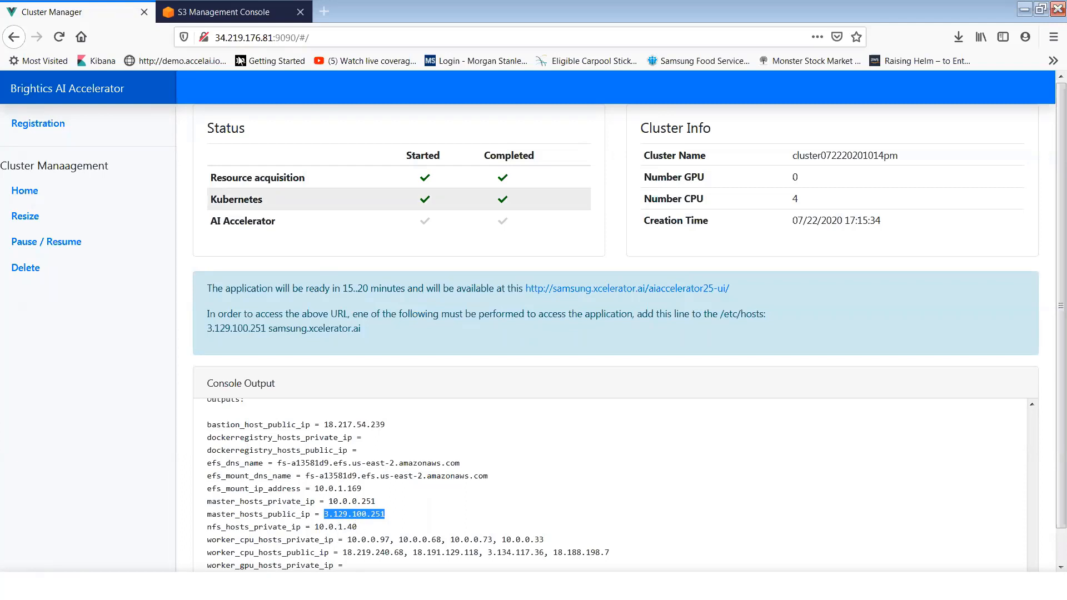
{"action": "left_click", "coordinate": [326, 12]}
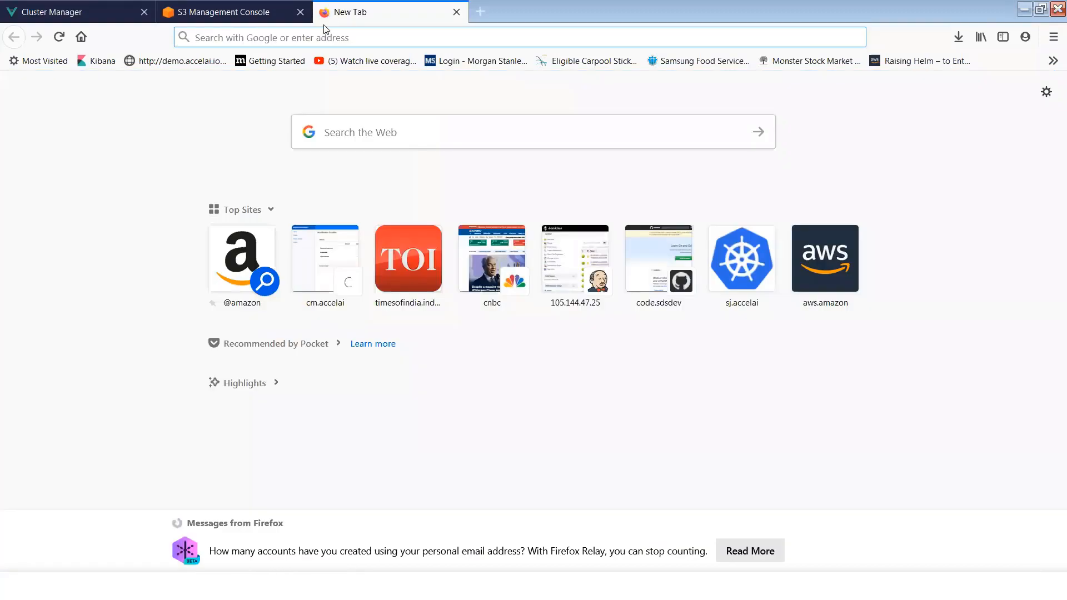
{"action": "type", "text": "3.129.100.251"}
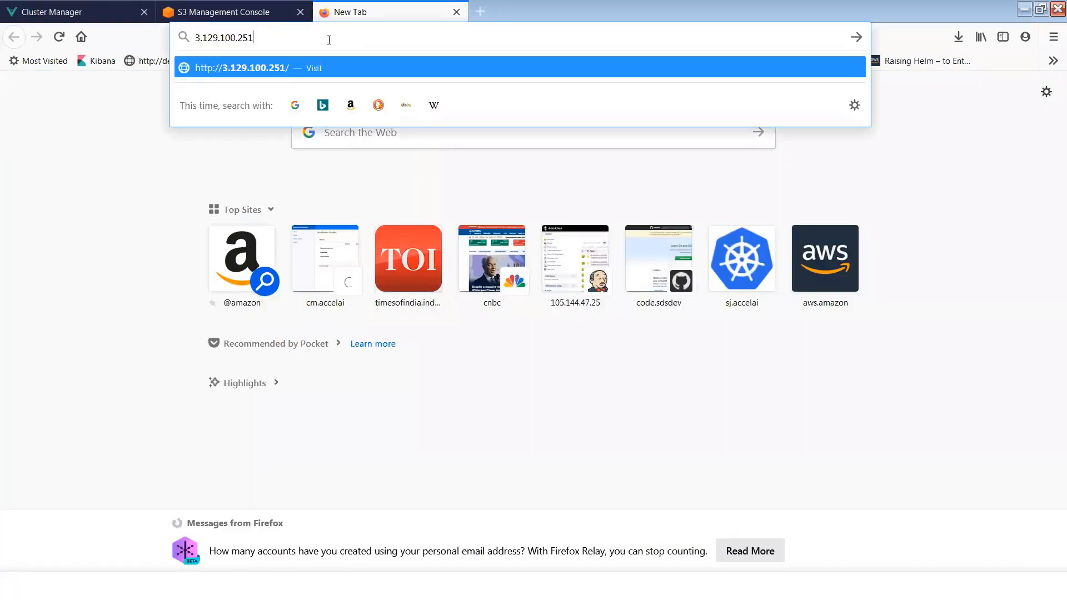
{"action": "type", "text": ":30000"}
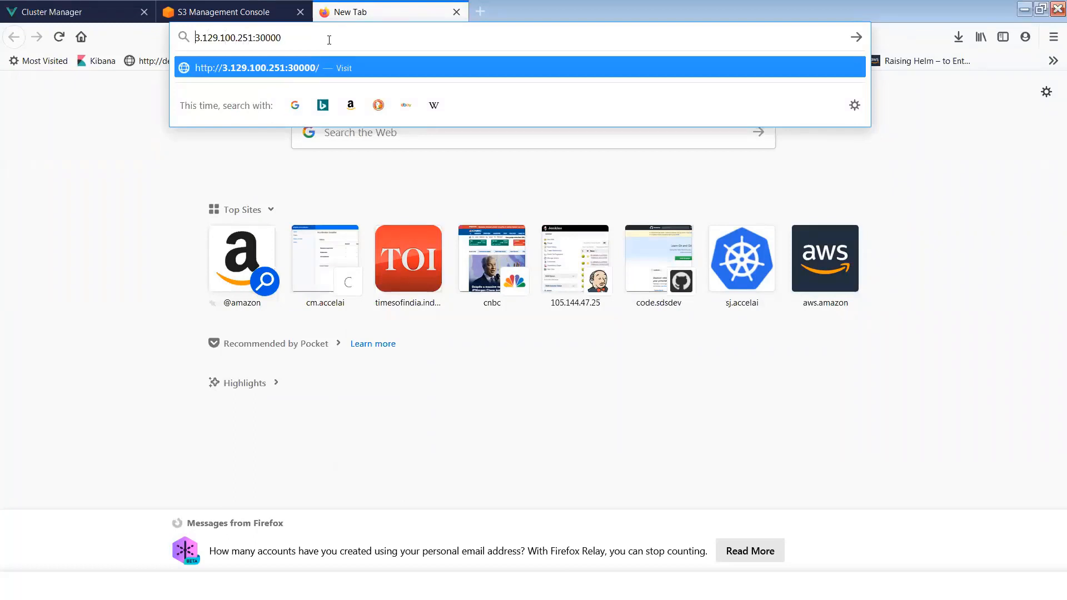
{"action": "type", "text": "http"}
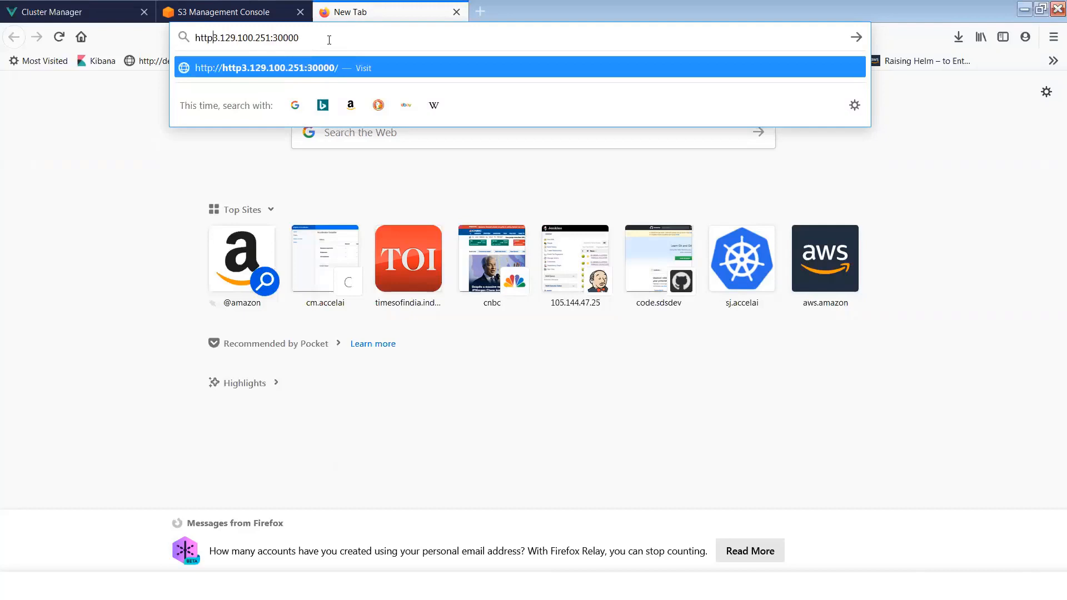
{"action": "type", "text": "s://"}
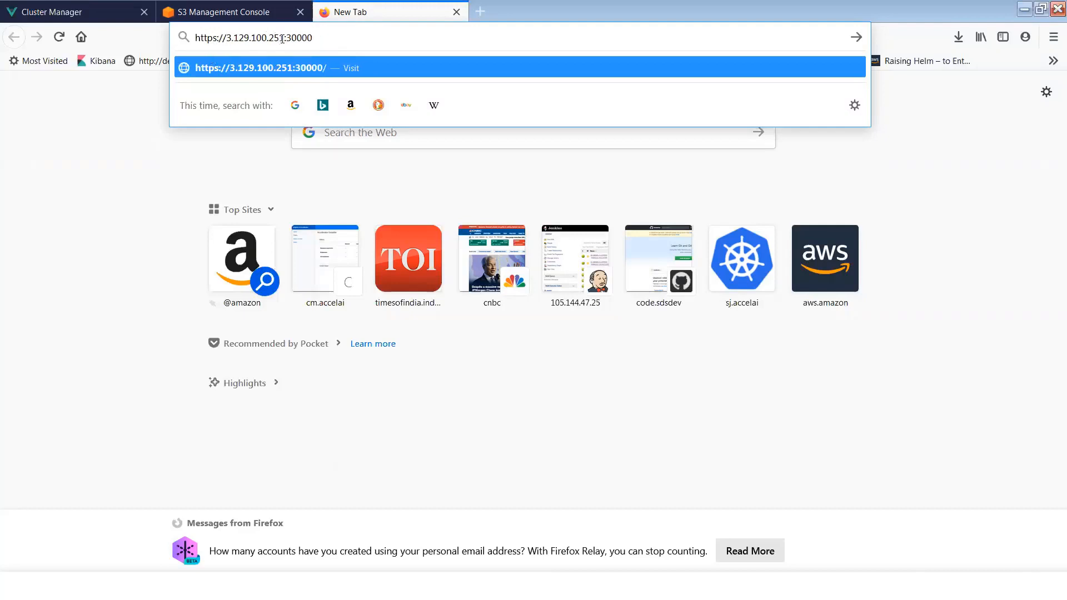
{"action": "key", "text": "Return"}
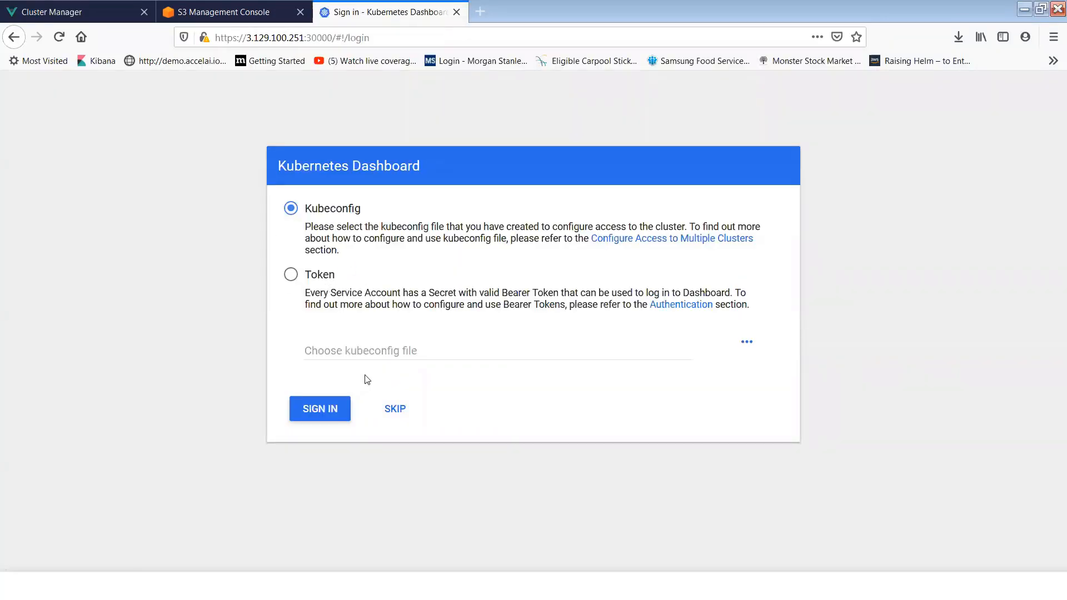
Skip the Kubernetes Dashboard sign-in and examine the cluster's nodes and namespaces.
{"action": "left_click", "coordinate": [389, 408]}
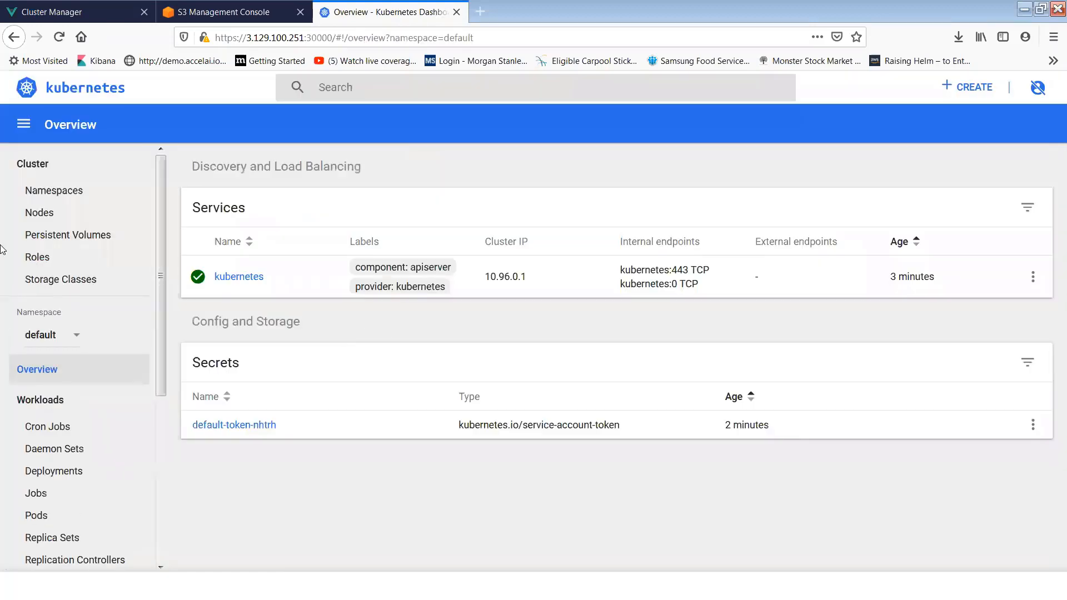
{"action": "left_click", "coordinate": [40, 214]}
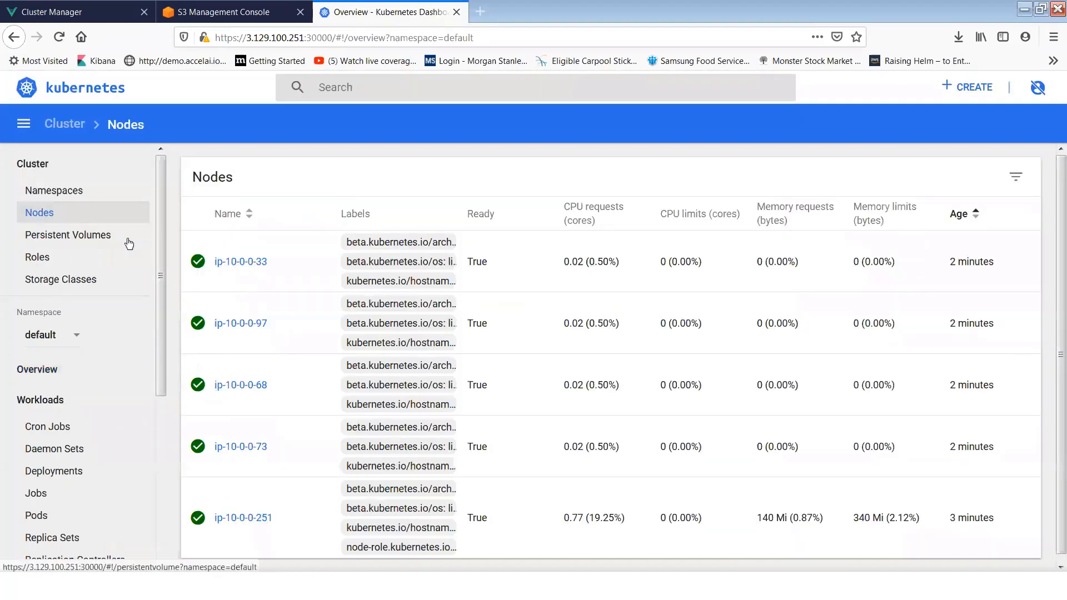
{"action": "scroll", "coordinate": [333, 289], "scroll_direction": "down", "scroll_amount": 2}
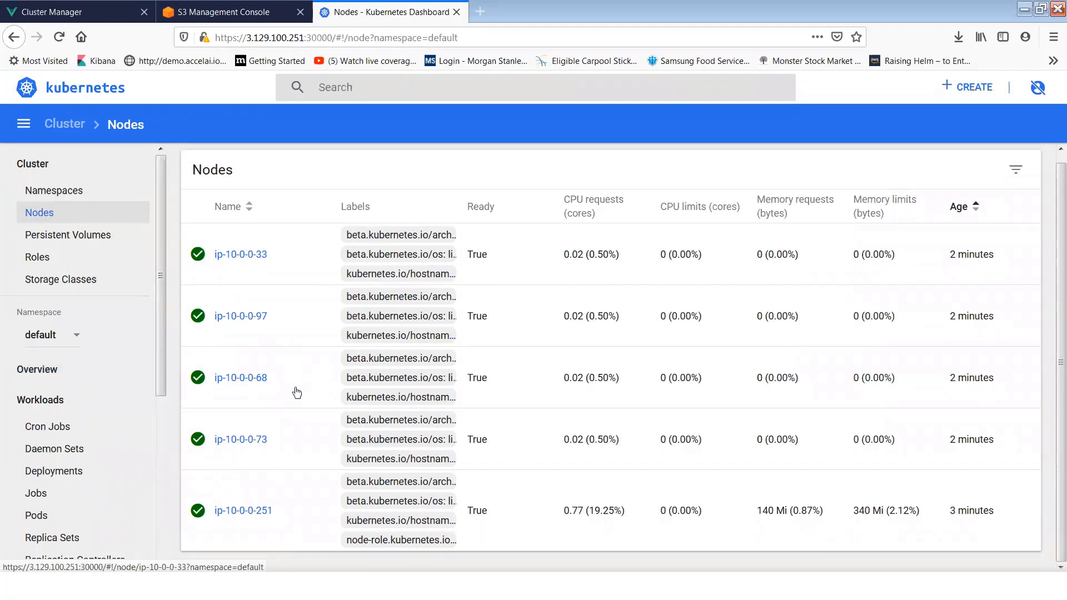
{"action": "left_click", "coordinate": [53, 190]}
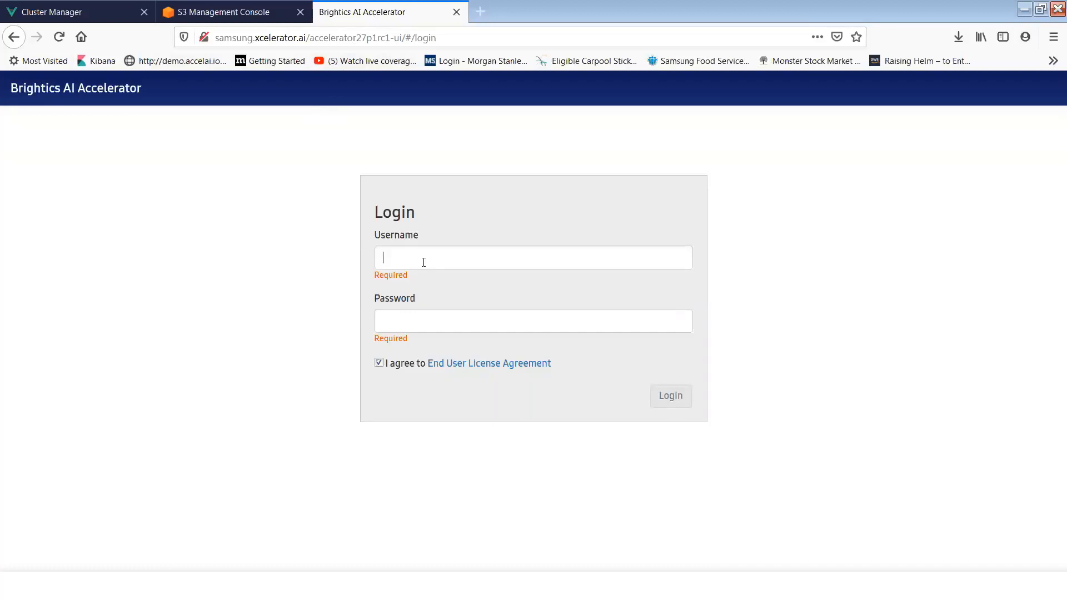
Log in to Brightics AI Accelerator with the saved admin username and its password.
{"action": "left_click", "coordinate": [424, 262]}
{"action": "left_click", "coordinate": [409, 304]}
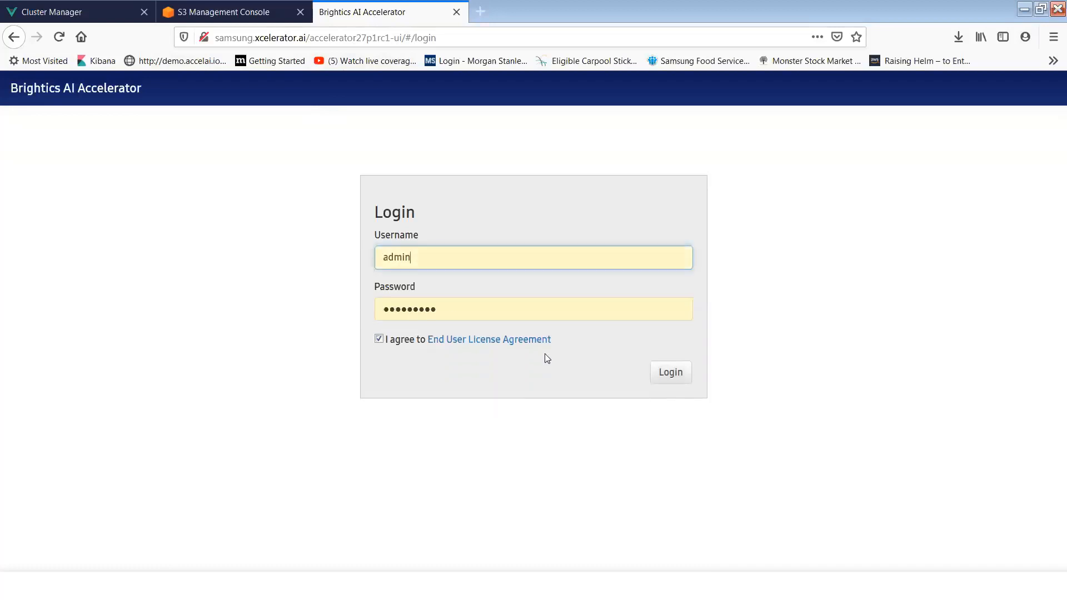
{"action": "left_click", "coordinate": [671, 373]}
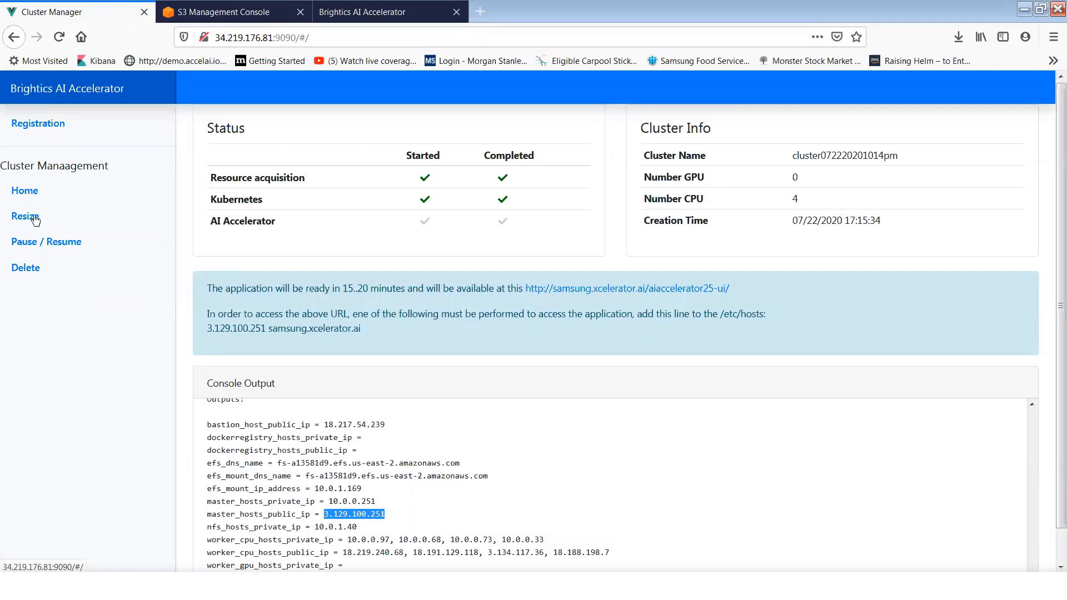
Pause all instances of the cluster in Cluster Manager and resume them all.
{"action": "left_click", "coordinate": [34, 244]}
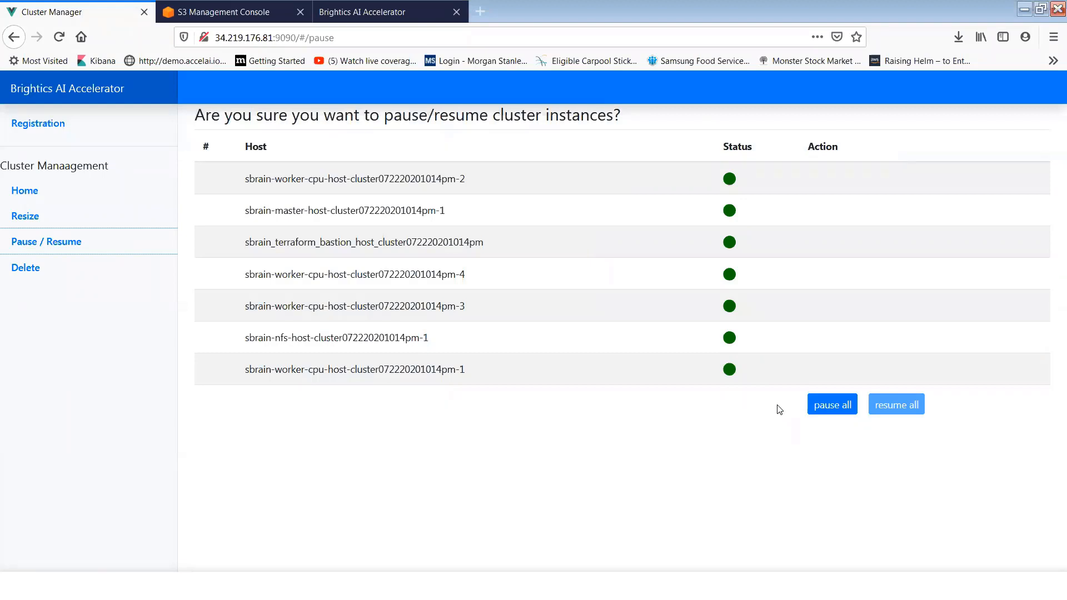
{"action": "left_click", "coordinate": [846, 405]}
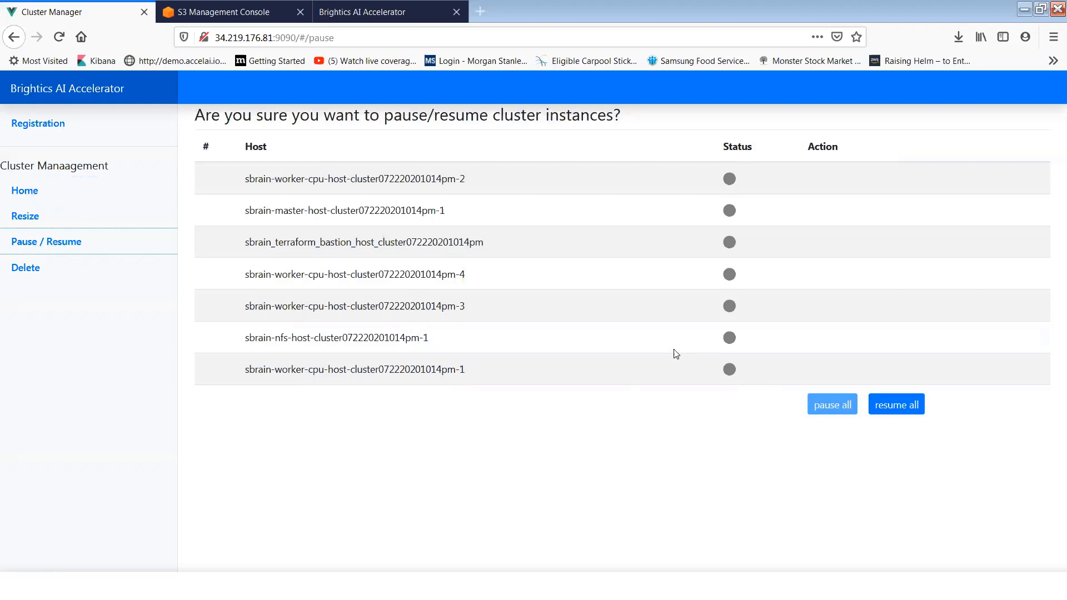
{"action": "left_click", "coordinate": [889, 404]}
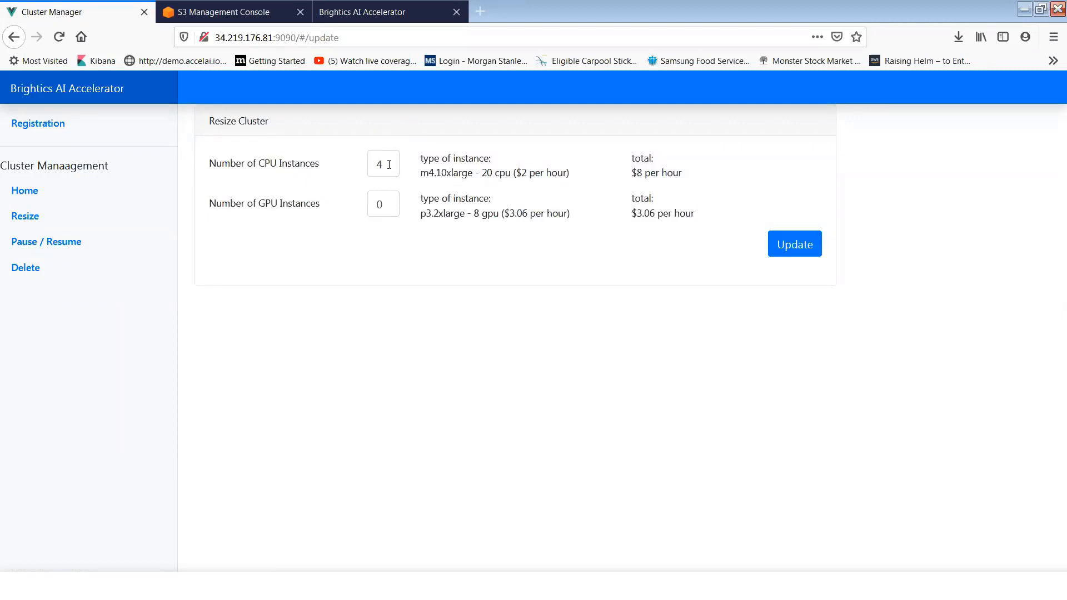
Resize the cluster to 1 CPU instance and start the update.
{"action": "left_click_drag", "start_coordinate": [389, 164], "coordinate": [365, 161]}
{"action": "type", "text": "1"}
{"action": "left_click", "coordinate": [798, 247]}
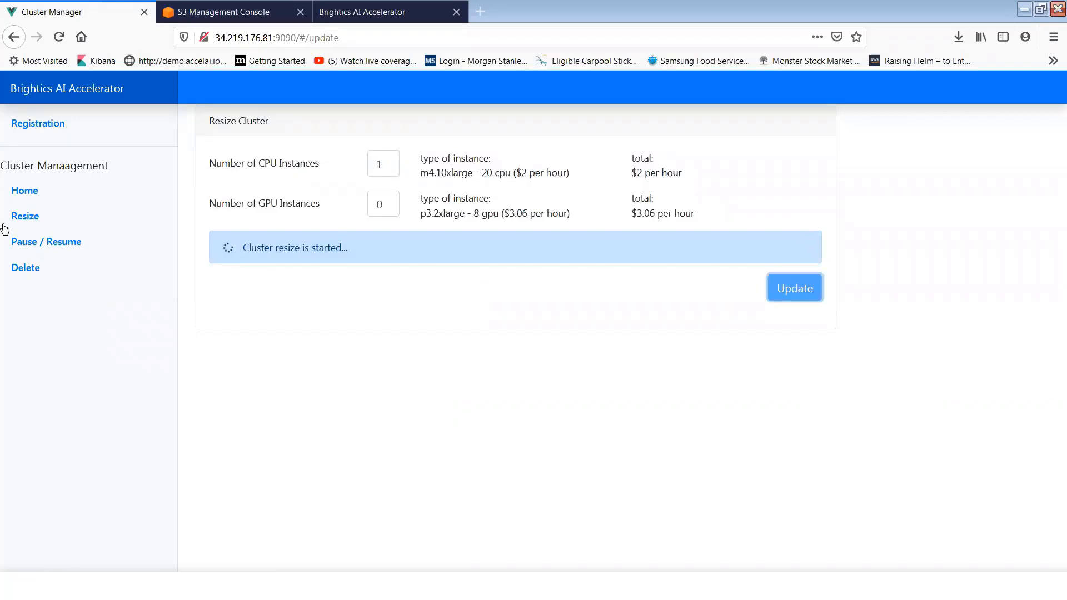
Examine the cluster's status, cluster info and the console output of the resize operation.
{"action": "left_click", "coordinate": [24, 195]}
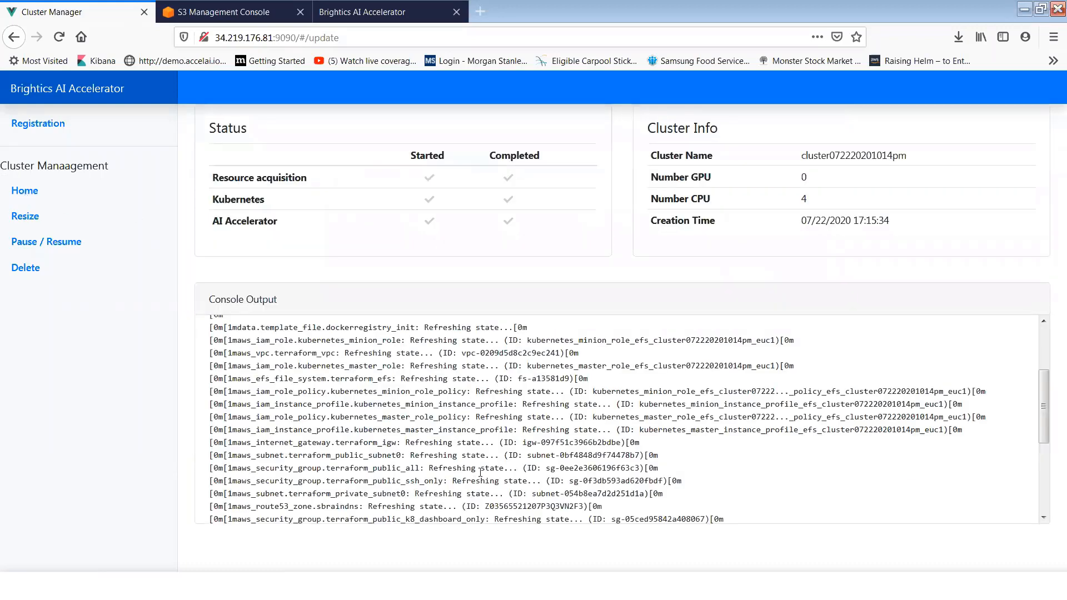
{"action": "scroll", "coordinate": [481, 473], "scroll_direction": "down", "scroll_amount": 5}
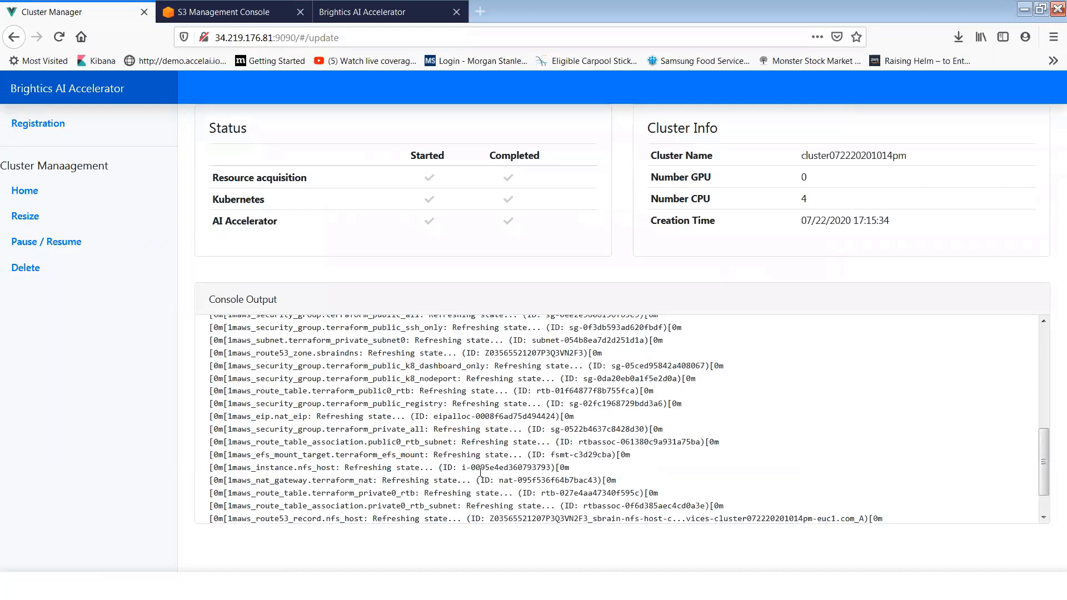
{"action": "scroll", "coordinate": [481, 473], "scroll_direction": "down", "scroll_amount": 2}
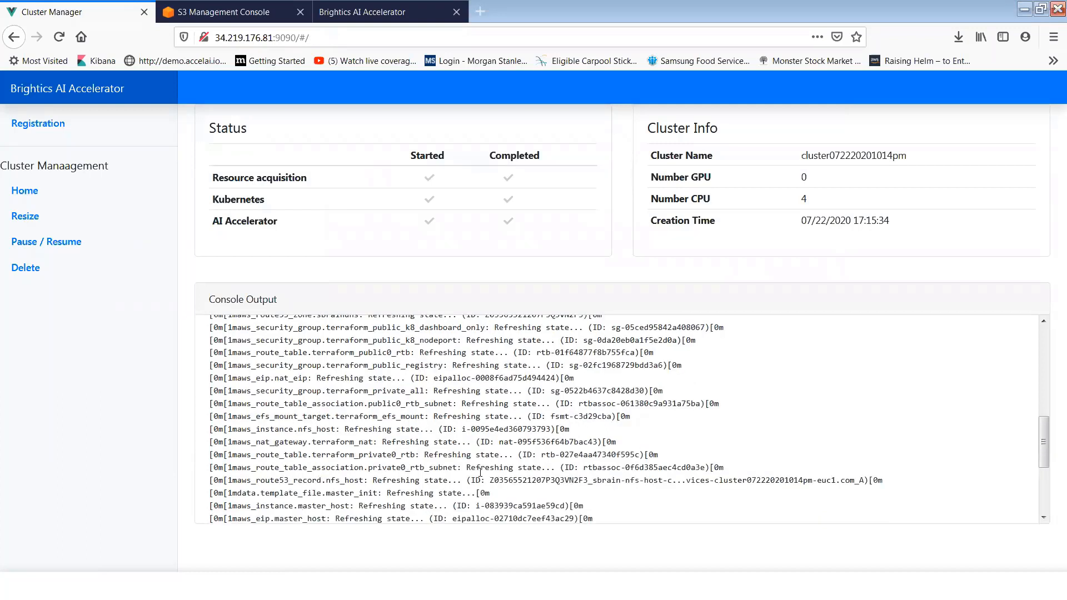
{"action": "scroll", "coordinate": [481, 473], "scroll_direction": "down", "scroll_amount": 4}
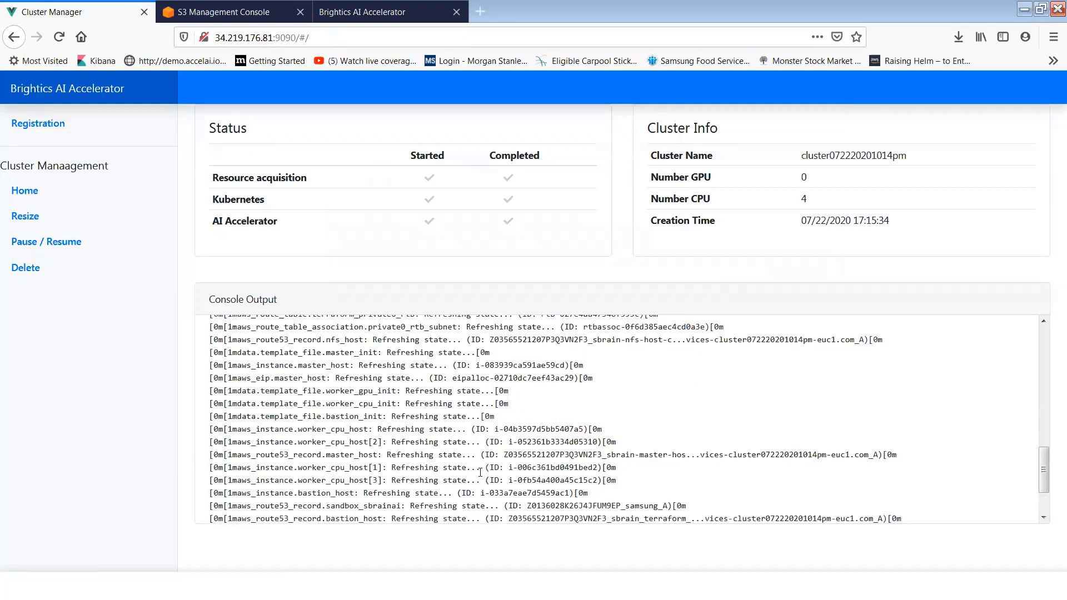
{"action": "scroll", "coordinate": [481, 473], "scroll_direction": "down", "scroll_amount": 3}
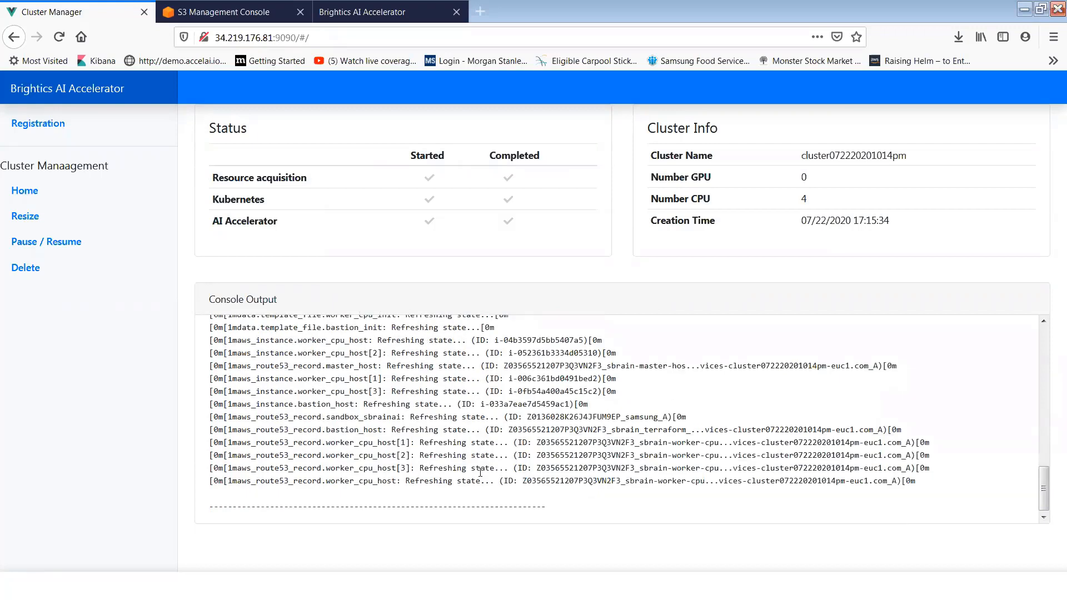
{"action": "scroll", "coordinate": [616, 389], "scroll_direction": "down", "scroll_amount": 20}
{"action": "scroll", "coordinate": [616, 388], "scroll_direction": "up", "scroll_amount": 7}
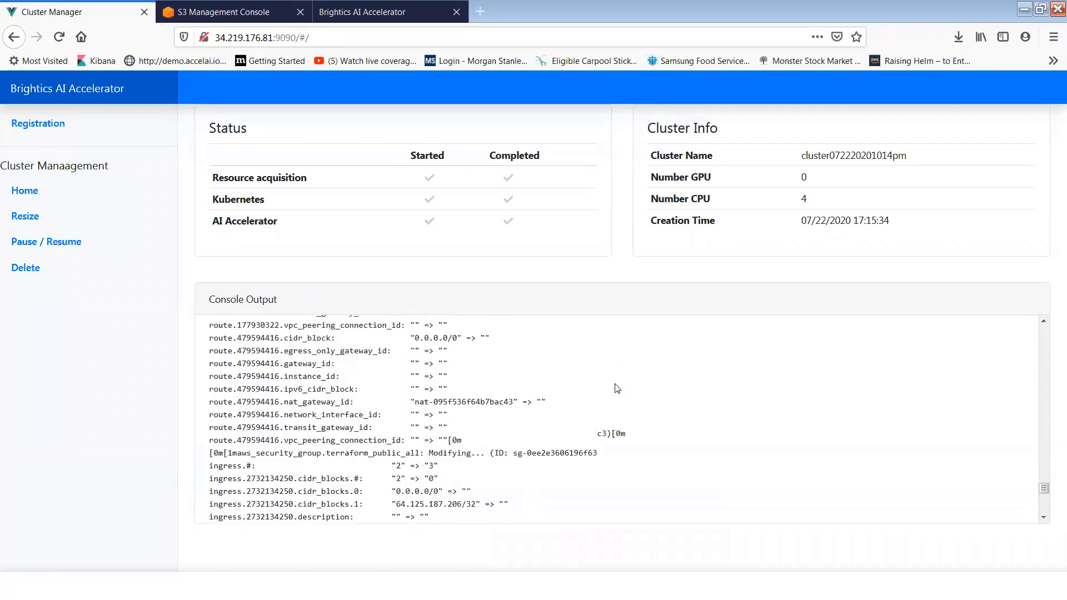
{"action": "scroll", "coordinate": [616, 388], "scroll_direction": "up", "scroll_amount": 20}
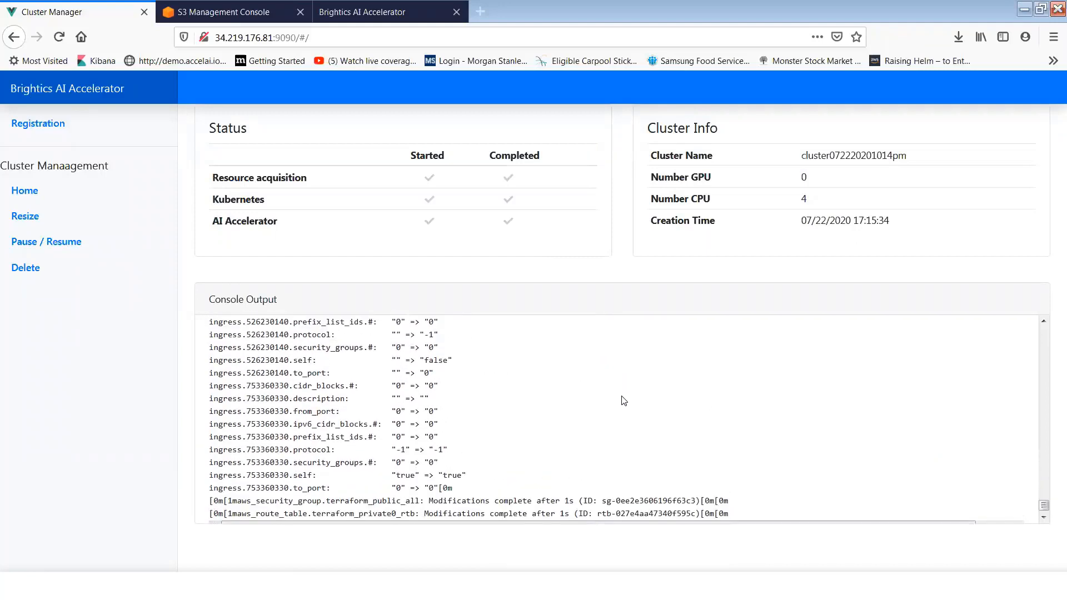
Delete the cluster.
{"action": "left_click", "coordinate": [22, 269]}
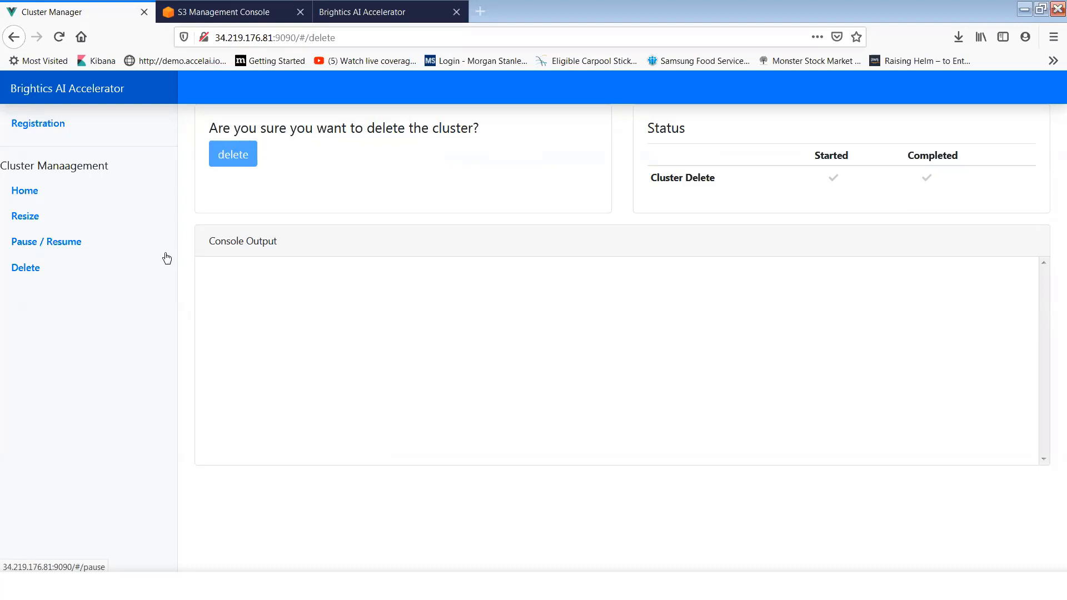
{"action": "left_click", "coordinate": [26, 269]}
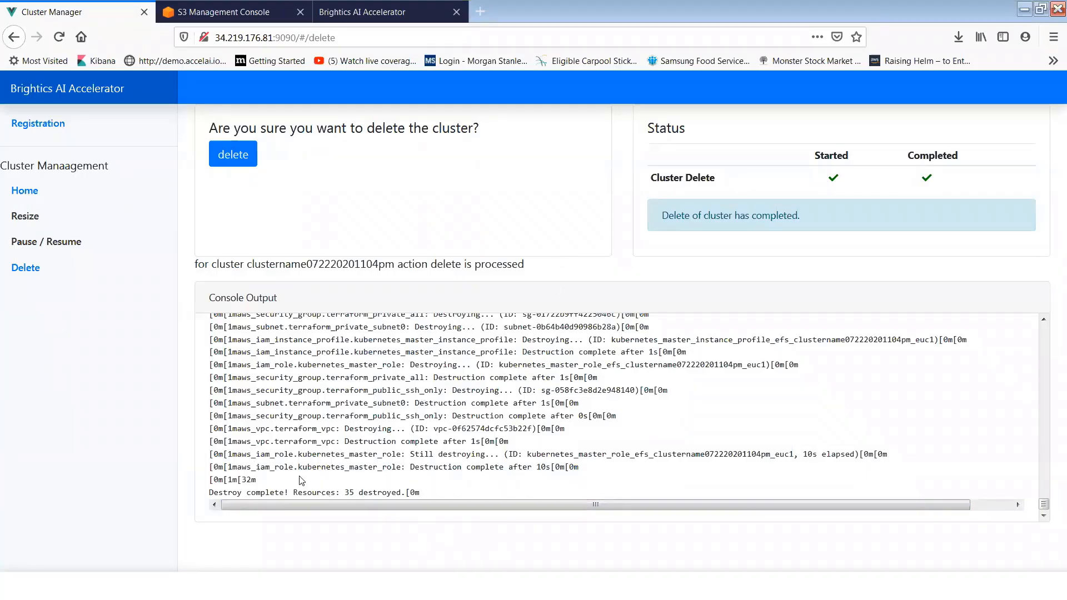
Check the cluster's home status and read the deletion's console output through to its end.
{"action": "left_click", "coordinate": [30, 199]}
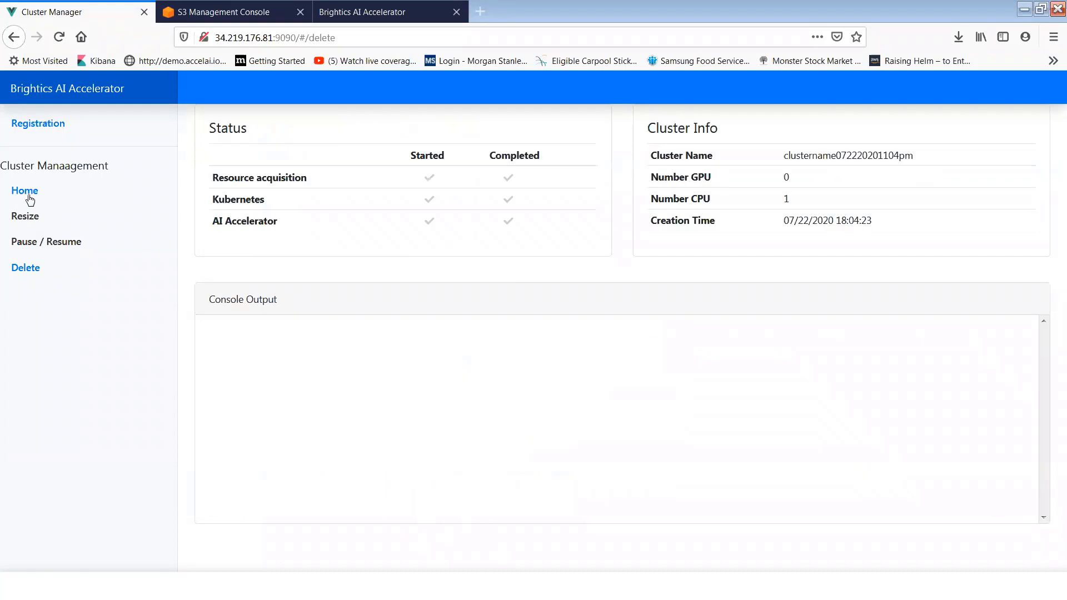
{"action": "left_click", "coordinate": [26, 275]}
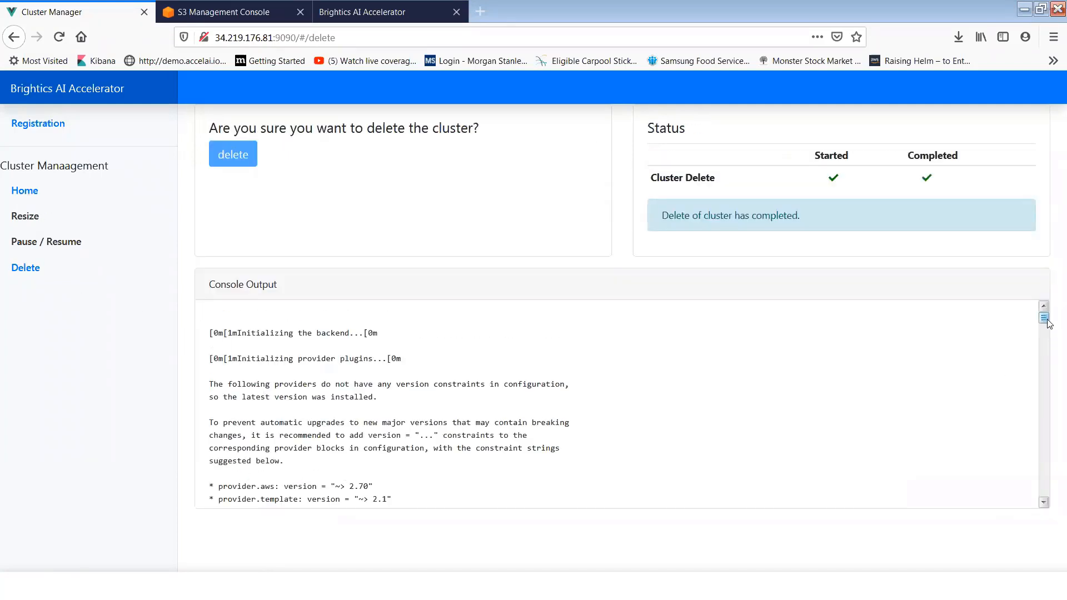
{"action": "left_click_drag", "start_coordinate": [1045, 319], "coordinate": [1045, 493]}
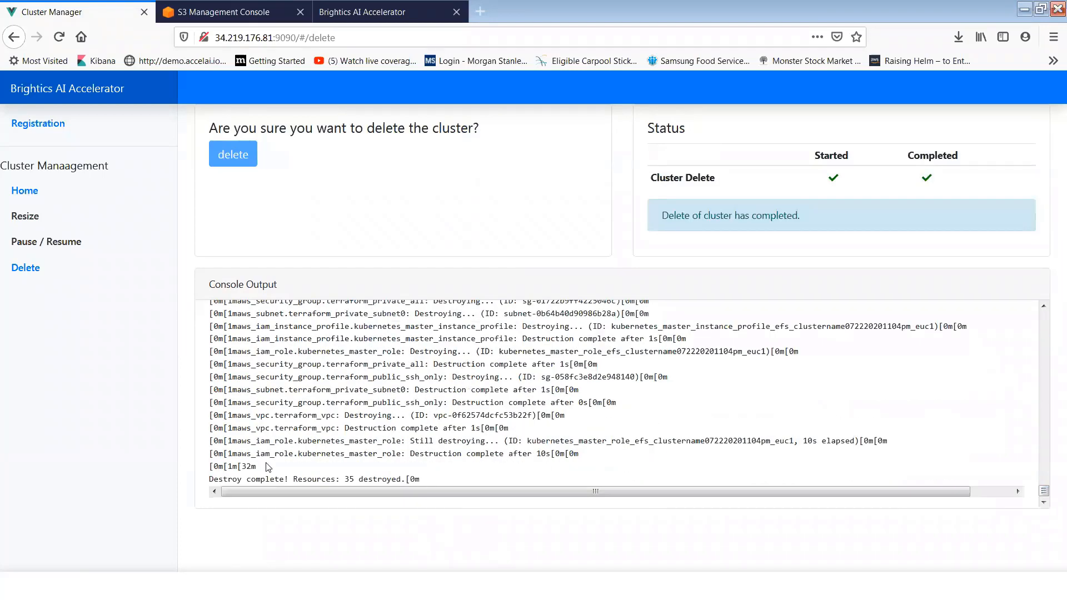